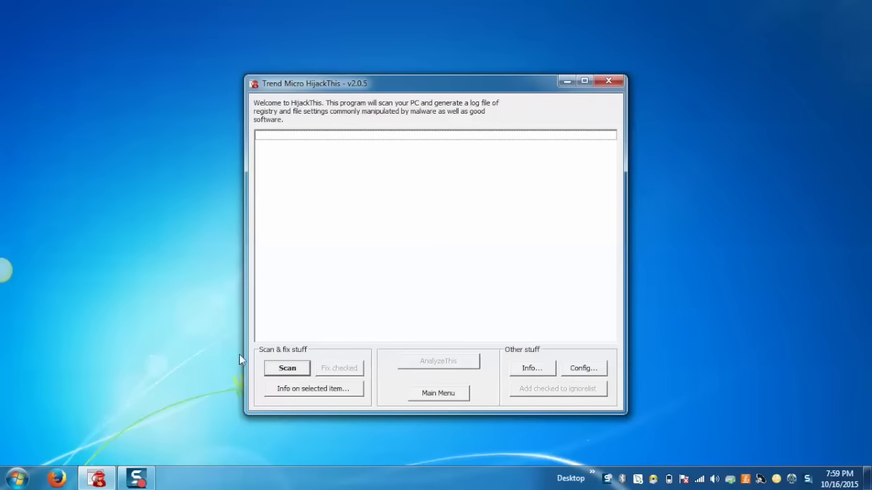
Scan the system, check the R1 Default_Page_URL entry and review its item details.
{"action": "left_click", "coordinate": [295, 370]}
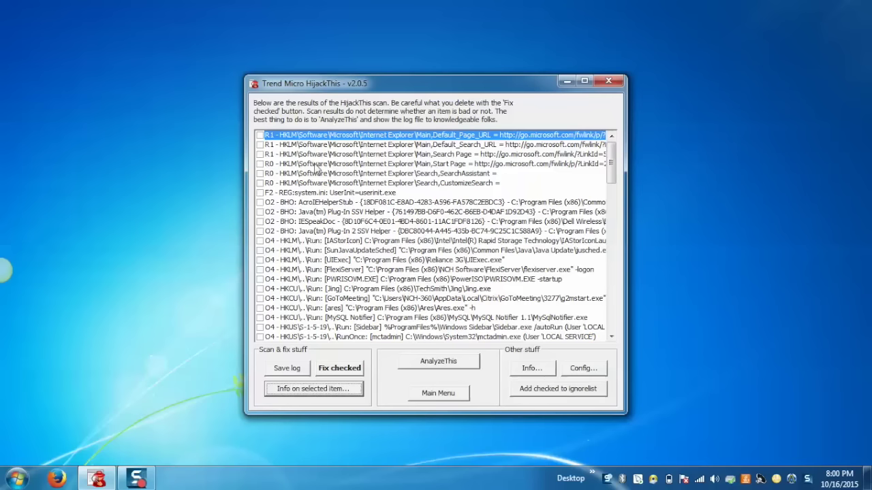
{"action": "left_click", "coordinate": [259, 136]}
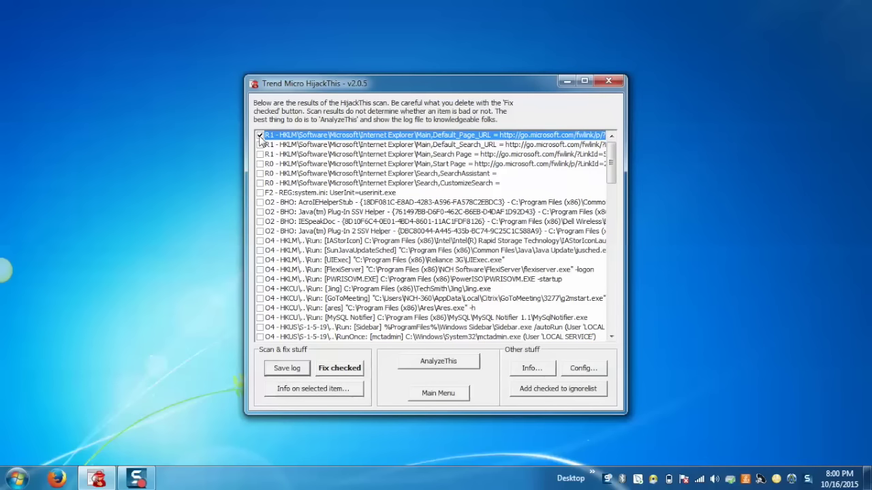
{"action": "left_click", "coordinate": [305, 389]}
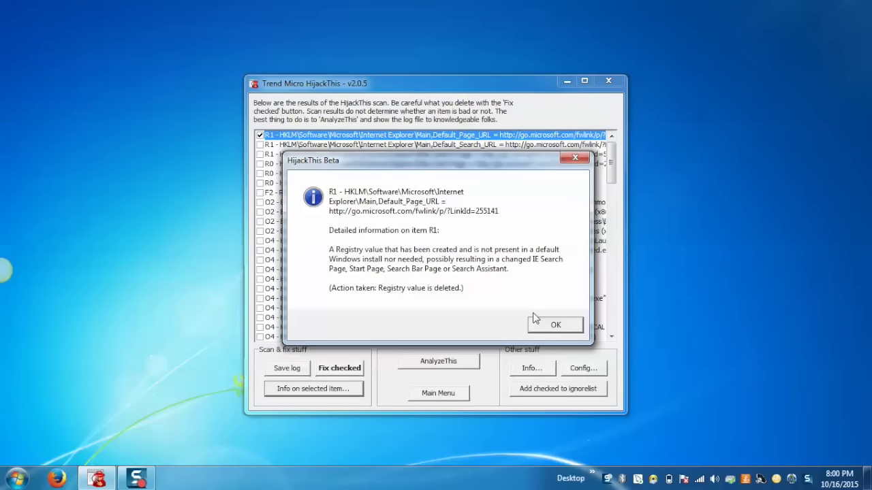
{"action": "left_click", "coordinate": [554, 324]}
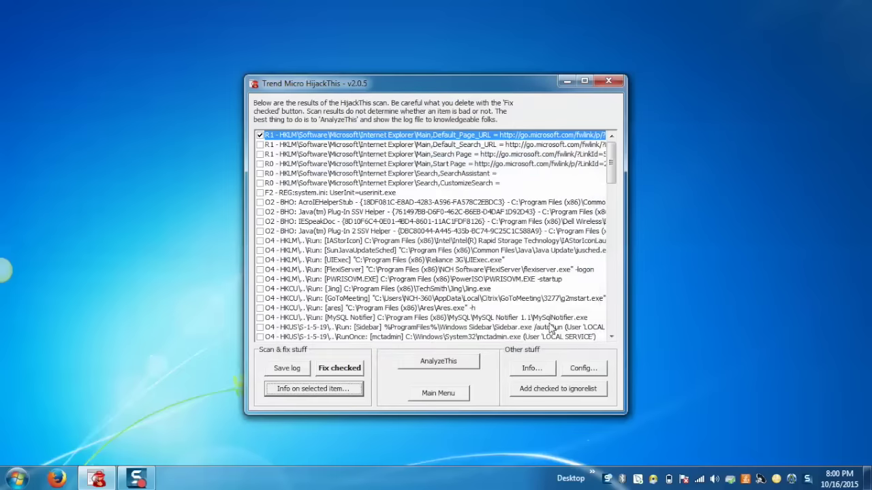
Also check the Default_Search_URL and Search Page R1 entries, then add all three to the ignore list.
{"action": "left_click", "coordinate": [259, 144]}
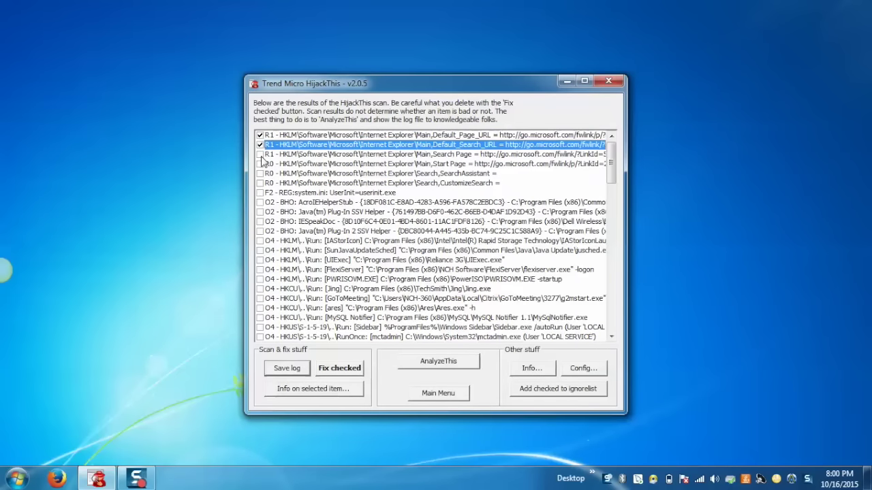
{"action": "left_click", "coordinate": [260, 155]}
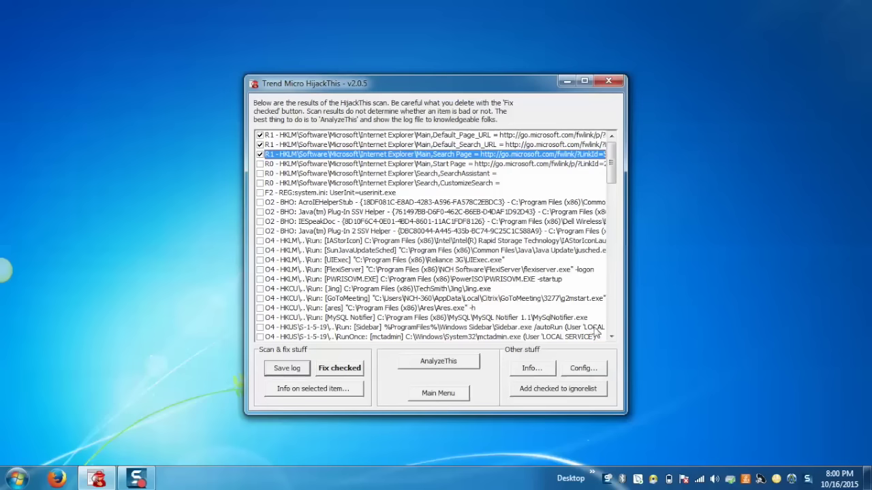
{"action": "left_click", "coordinate": [563, 394]}
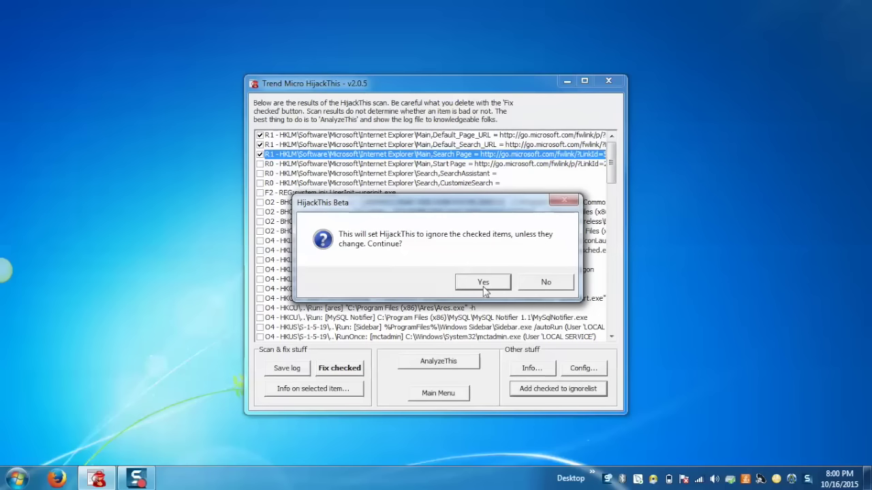
{"action": "left_click", "coordinate": [483, 284]}
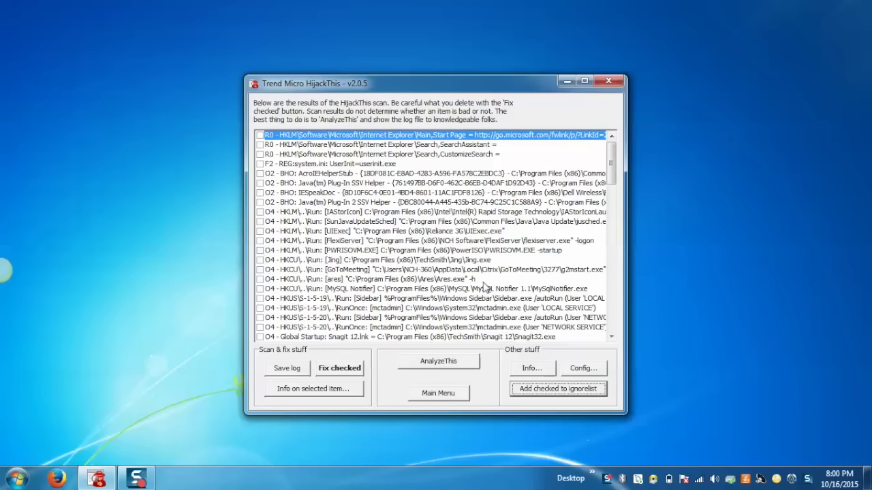
Fix the IESpeakDoc and Java(tm) Plug-In SSV Helper BHO entries, accepting the BHO warning.
{"action": "left_click", "coordinate": [260, 192]}
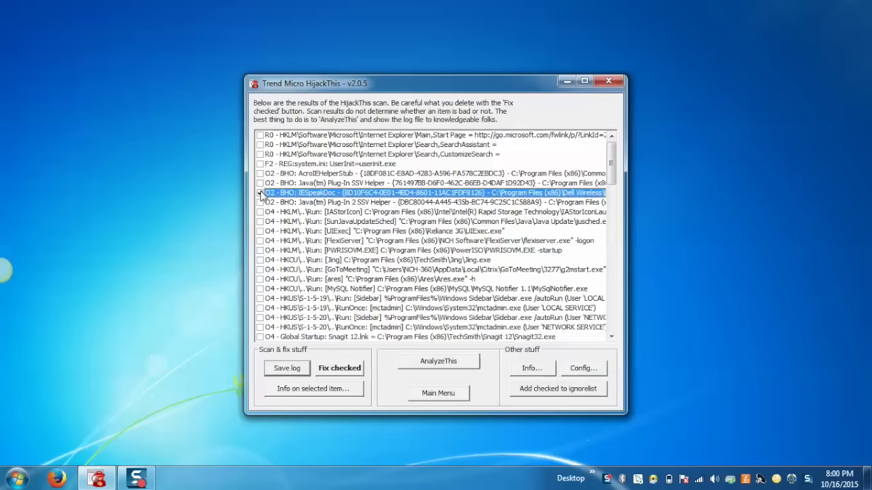
{"action": "left_click", "coordinate": [260, 183]}
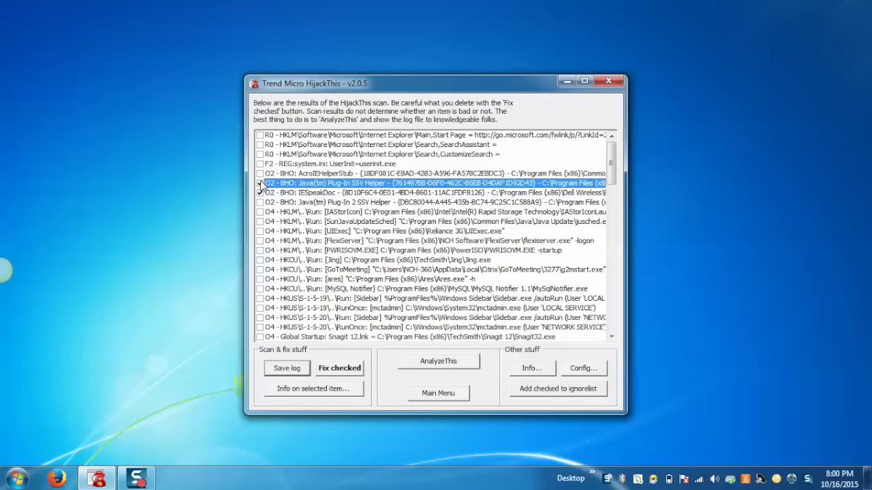
{"action": "left_click", "coordinate": [340, 369]}
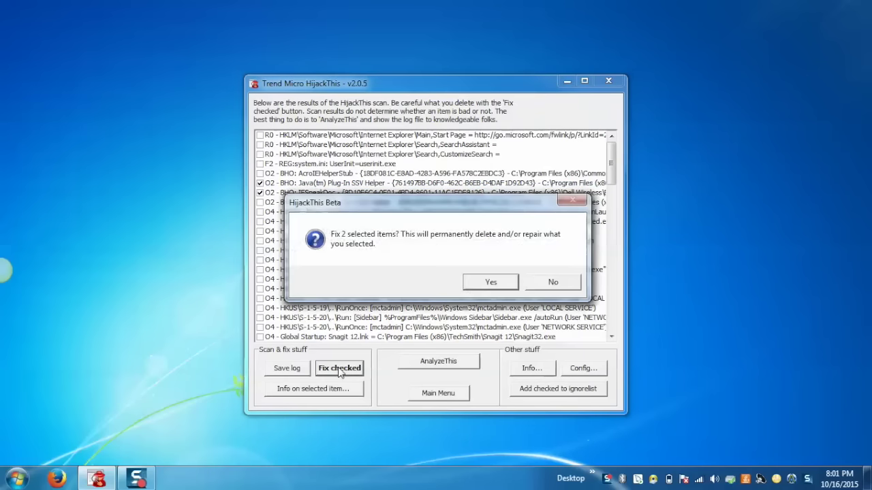
{"action": "left_click", "coordinate": [509, 286]}
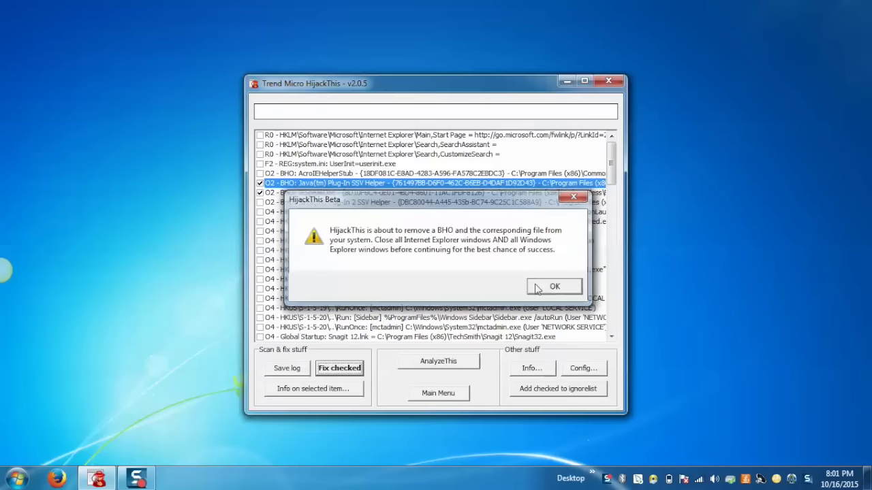
{"action": "left_click", "coordinate": [536, 289]}
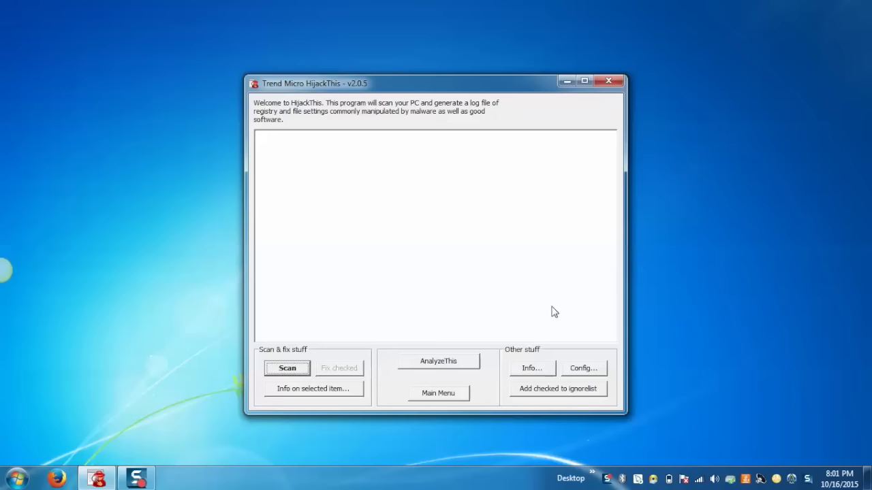
{"action": "left_click", "coordinate": [593, 374]}
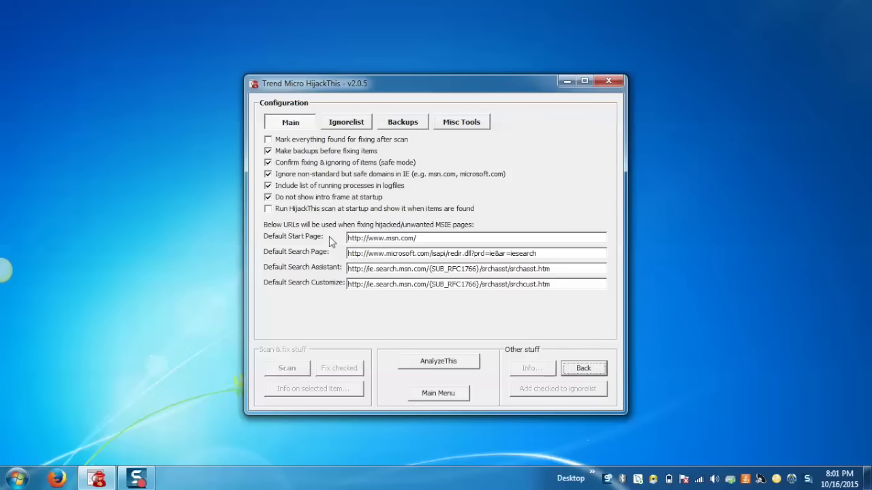
{"action": "left_click", "coordinate": [429, 238]}
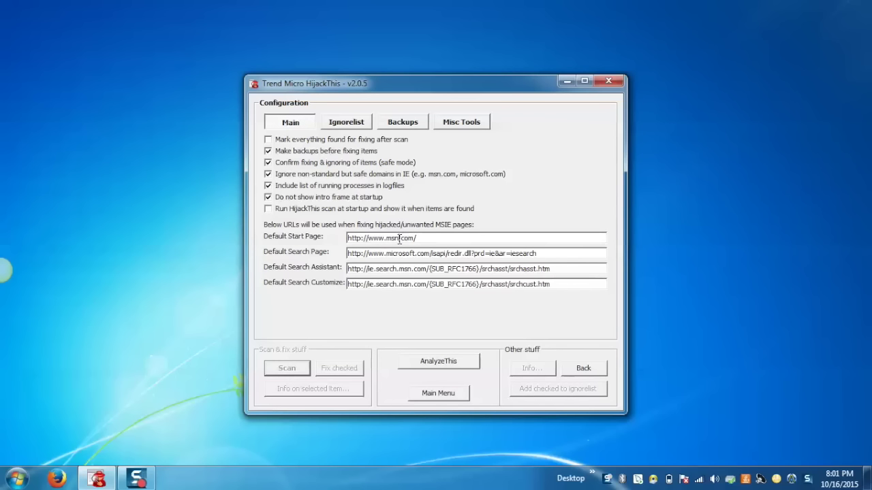
{"action": "left_click", "coordinate": [399, 238]}
{"action": "key", "text": "BackSpace"}
{"action": "key", "text": "BackSpace"}
{"action": "key", "text": "BackSpace"}
{"action": "type", "text": "google"}
{"action": "left_click", "coordinate": [437, 238]}
{"action": "left_click", "coordinate": [344, 129]}
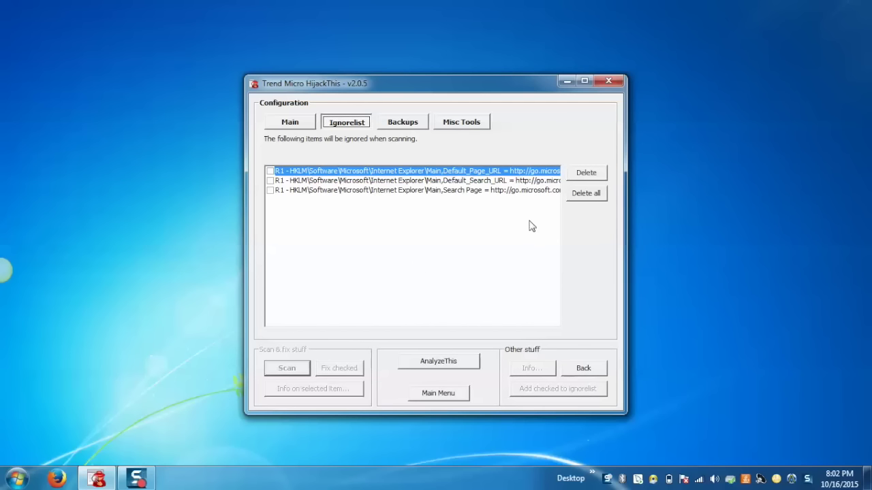
Restore the IESpeakDoc BHO from backups, then launch the Process Manager from Misc Tools.
{"action": "left_click", "coordinate": [405, 124]}
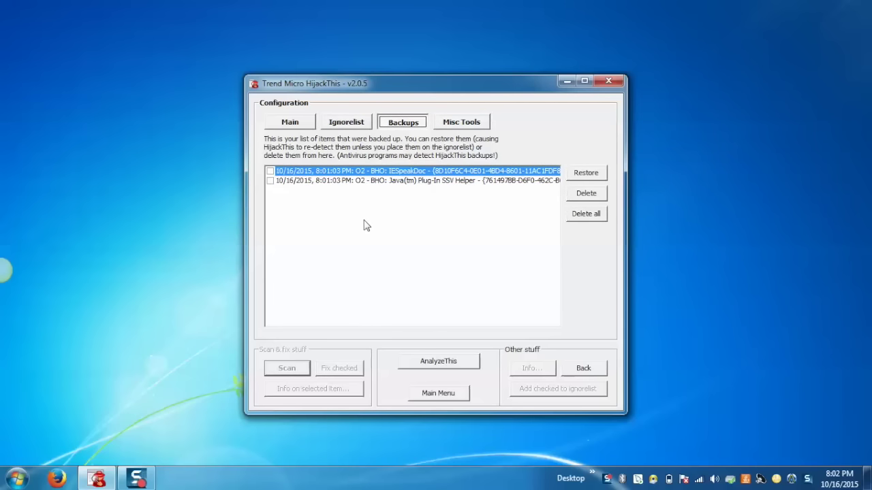
{"action": "left_click", "coordinate": [271, 172]}
{"action": "left_click", "coordinate": [599, 172]}
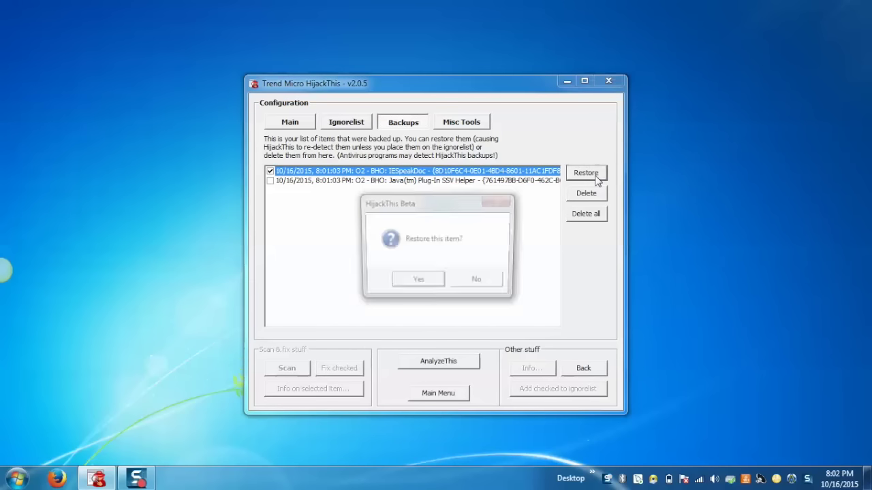
{"action": "left_click", "coordinate": [430, 282]}
{"action": "left_click", "coordinate": [458, 126]}
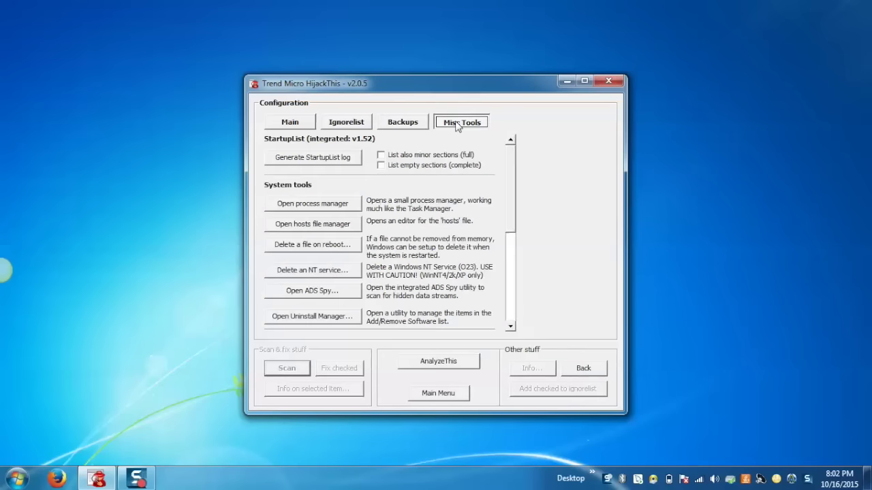
{"action": "left_click", "coordinate": [331, 212]}
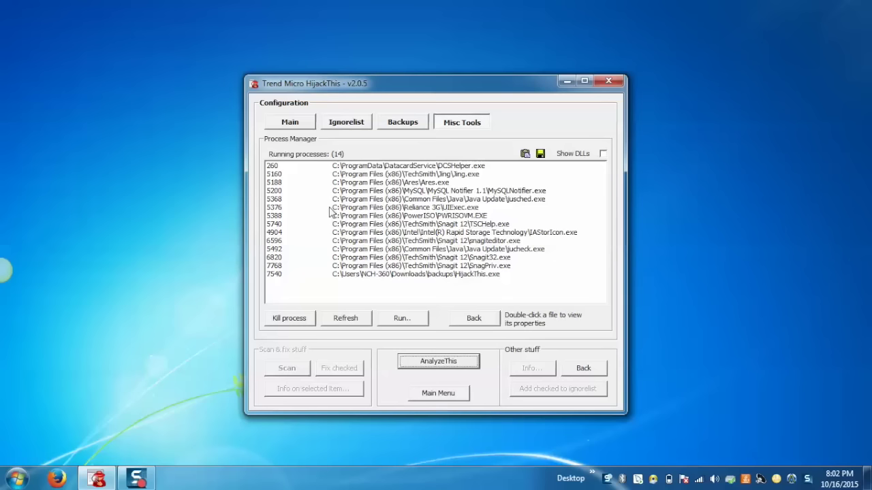
Kill the Ares.exe process (PID 5188) in Process Manager and confirm ending it.
{"action": "left_click", "coordinate": [359, 184]}
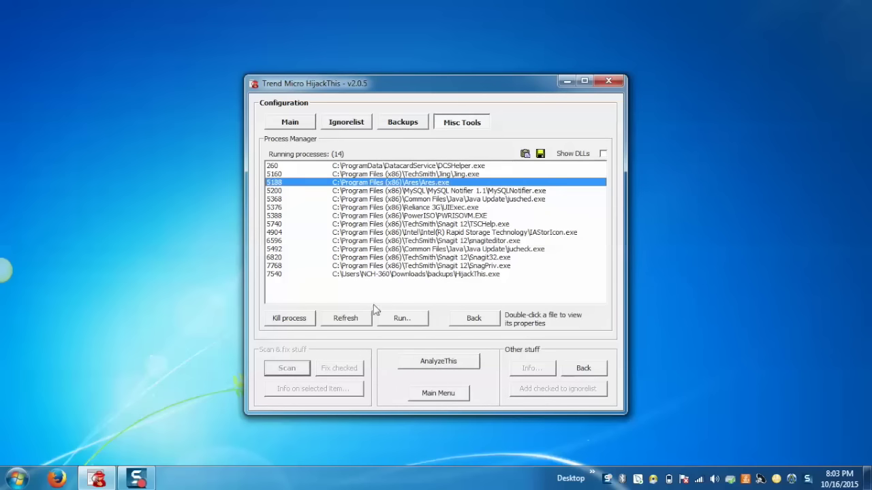
{"action": "left_click", "coordinate": [287, 320]}
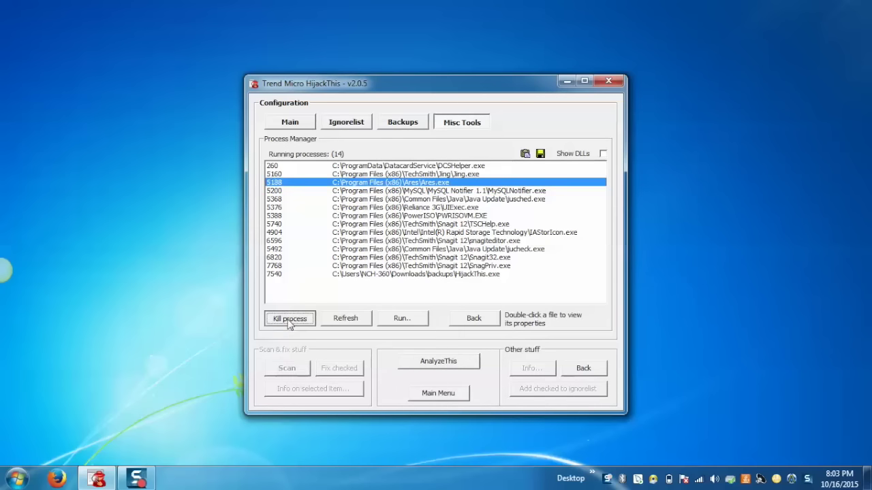
{"action": "left_click", "coordinate": [468, 291]}
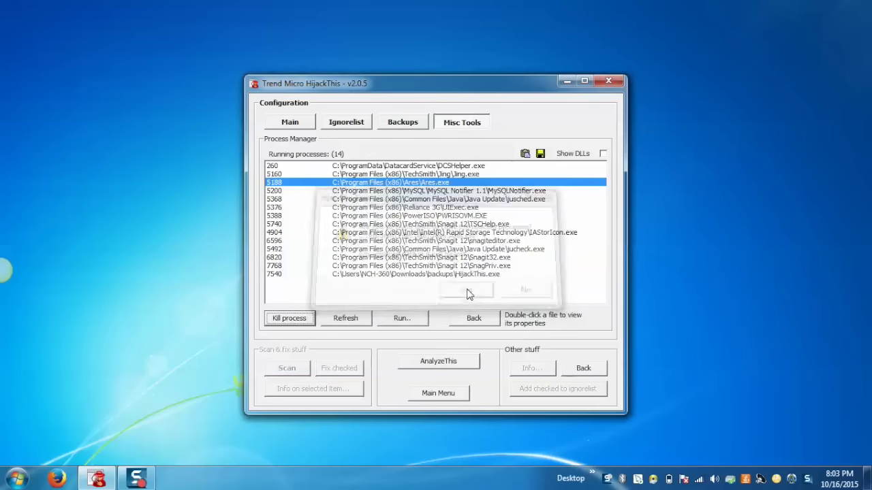